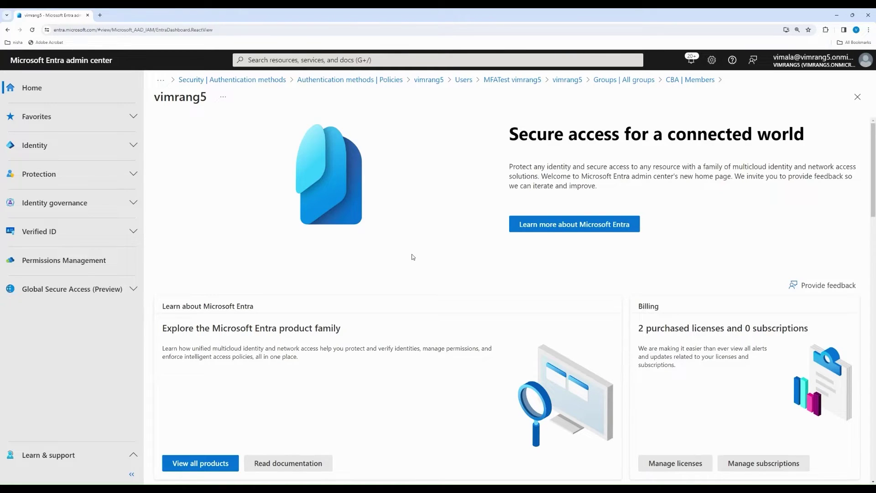
# - Go to Security Center's Certificate authorities list, refresh it, and upload CBAIntermediate2.cer
pyautogui.click(130, 176)
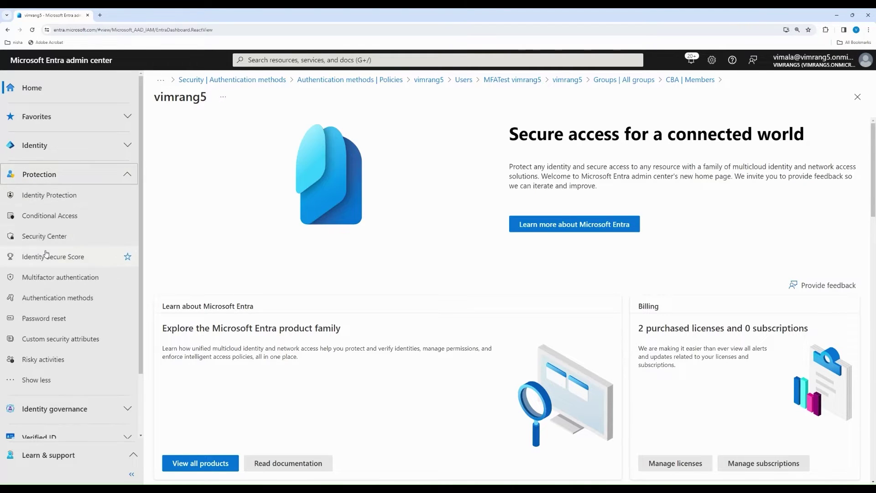
pyautogui.click(36, 233)
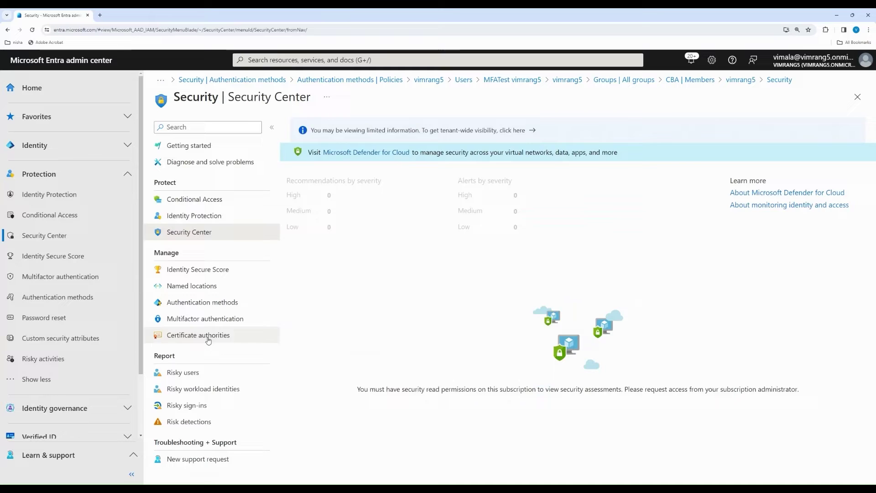
pyautogui.click(208, 338)
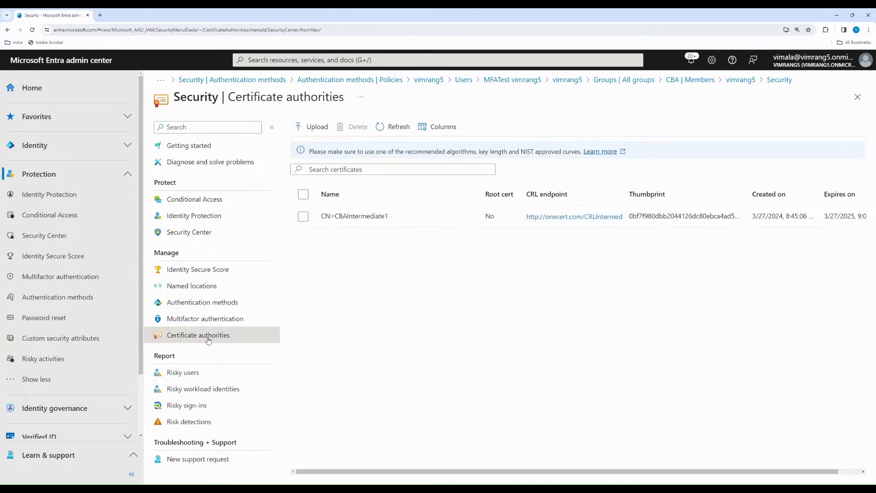
pyautogui.click(394, 126)
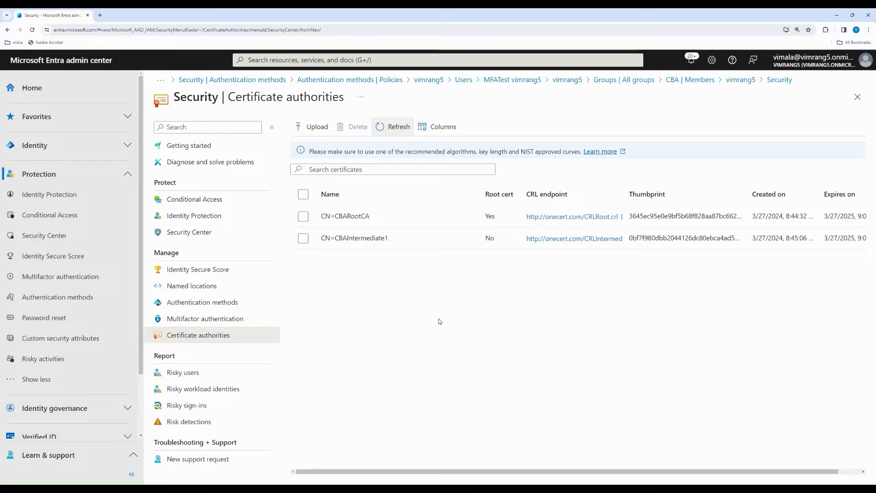
pyautogui.click(322, 130)
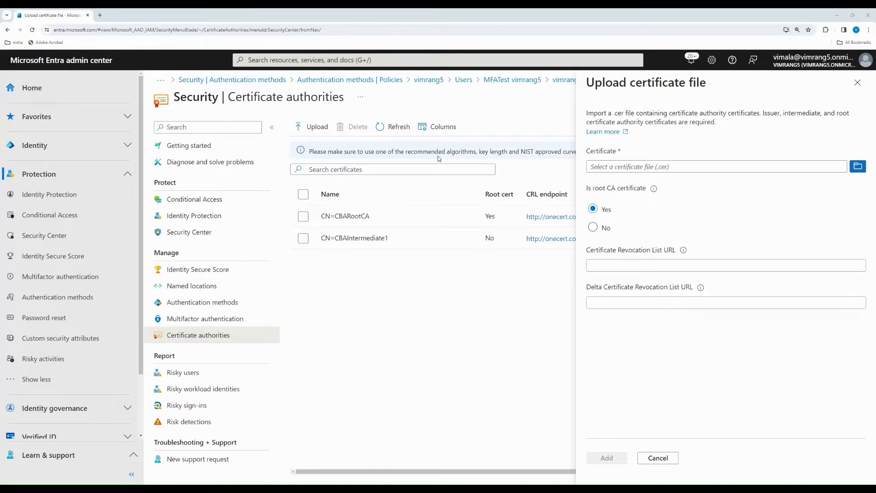
pyautogui.click(602, 231)
pyautogui.click(612, 263)
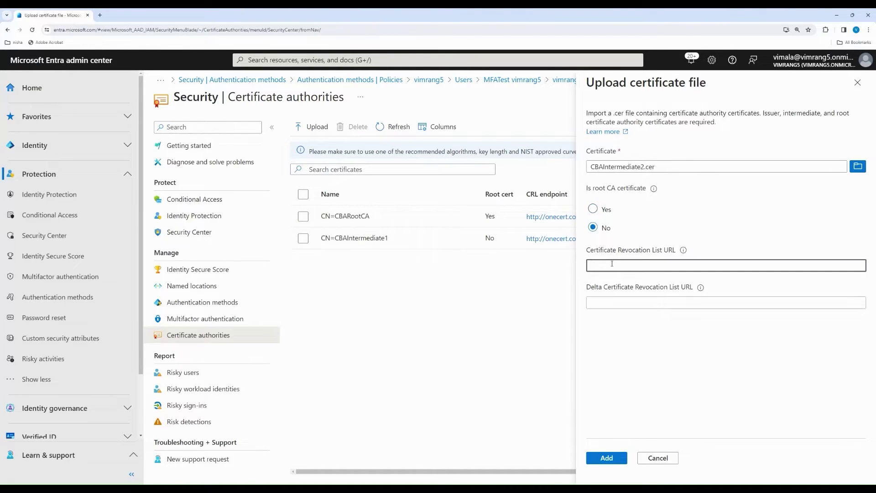
pyautogui.write('http://onecert.com/CRLIntermediate2.crl')
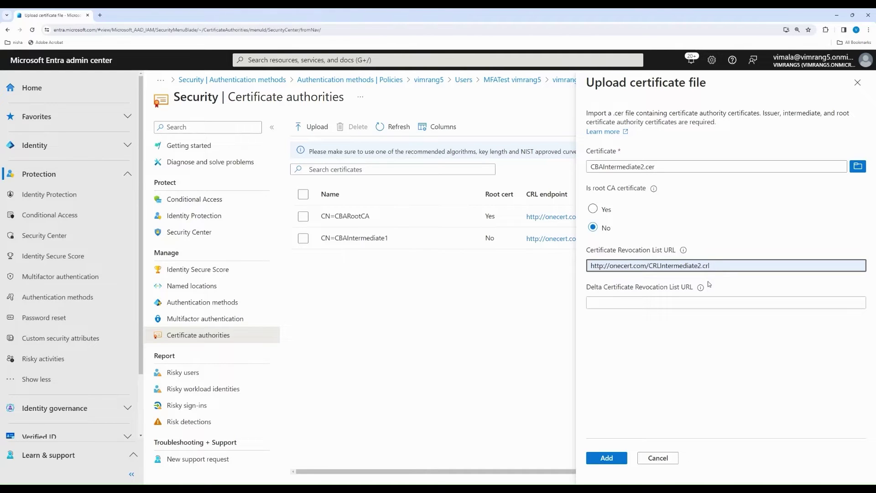
pyautogui.click(603, 461)
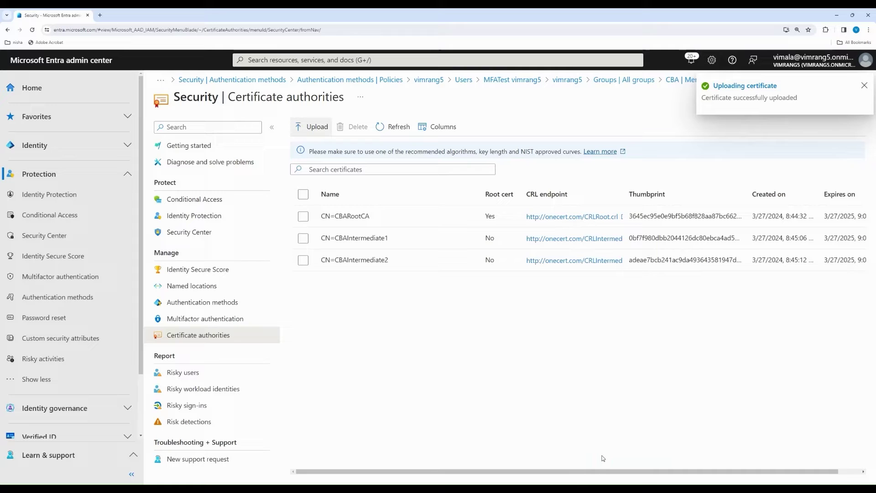
# - Enable certificate-based authentication in the Authentication methods policies and acknowledge the warning
pyautogui.click(197, 302)
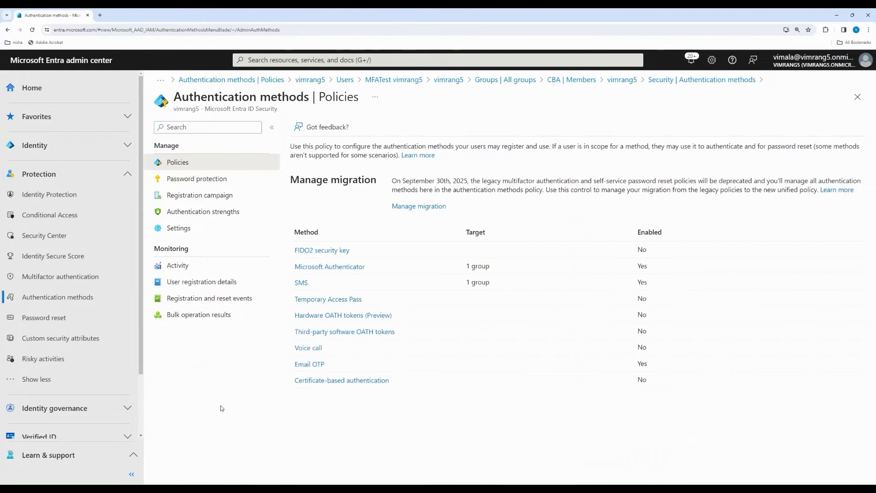
pyautogui.click(374, 383)
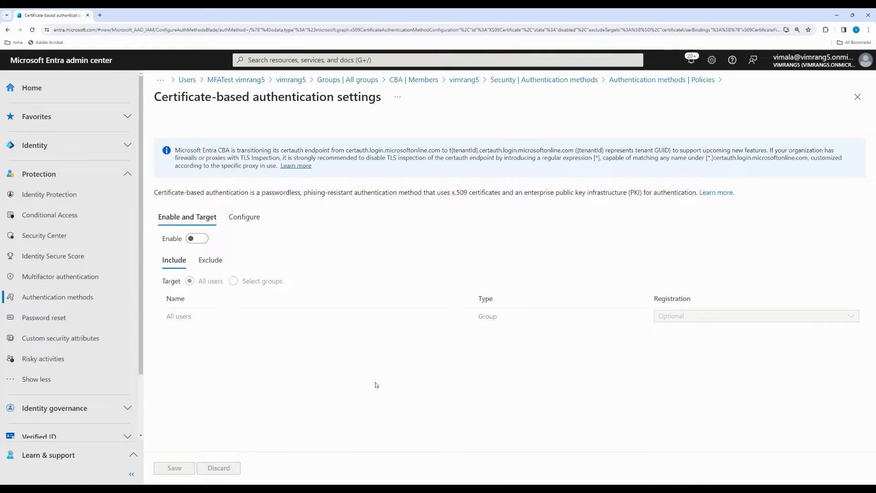
pyautogui.click(198, 238)
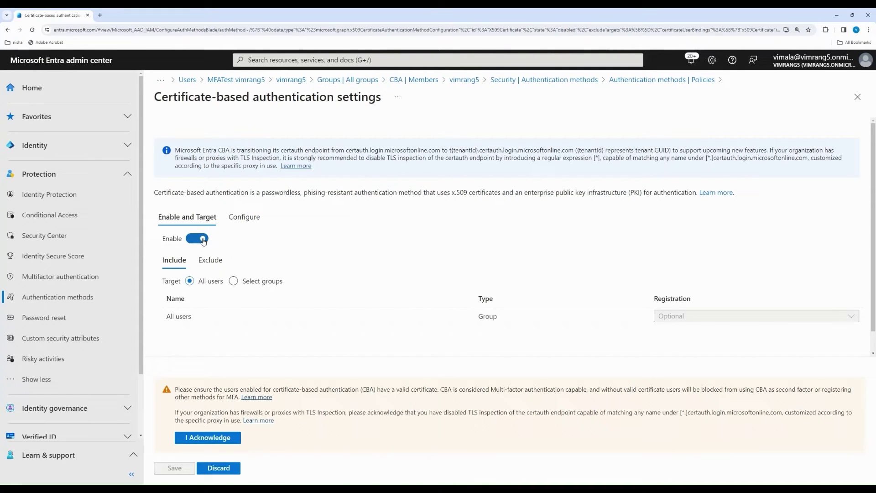
pyautogui.click(214, 438)
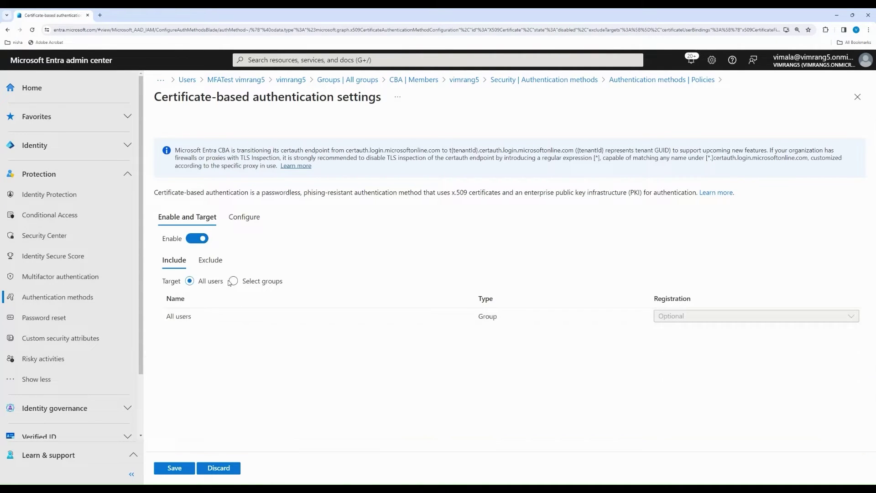
# - Restrict certificate-based authentication to the CBA group and acknowledge the certificate requirement
pyautogui.click(234, 281)
pyautogui.click(183, 297)
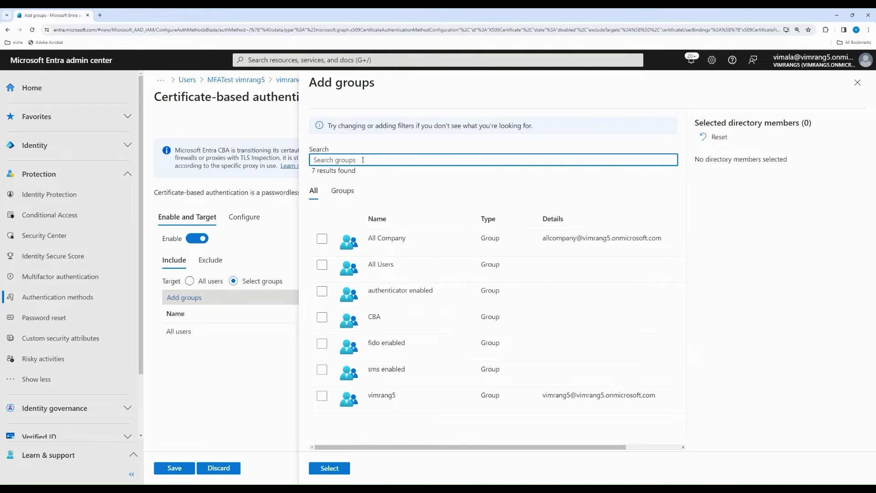
pyautogui.write('CBA')
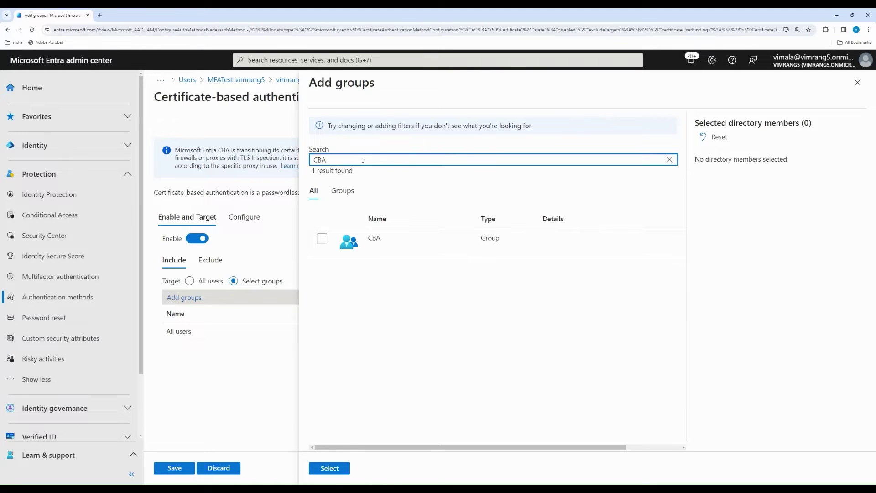
pyautogui.click(322, 240)
pyautogui.click(328, 471)
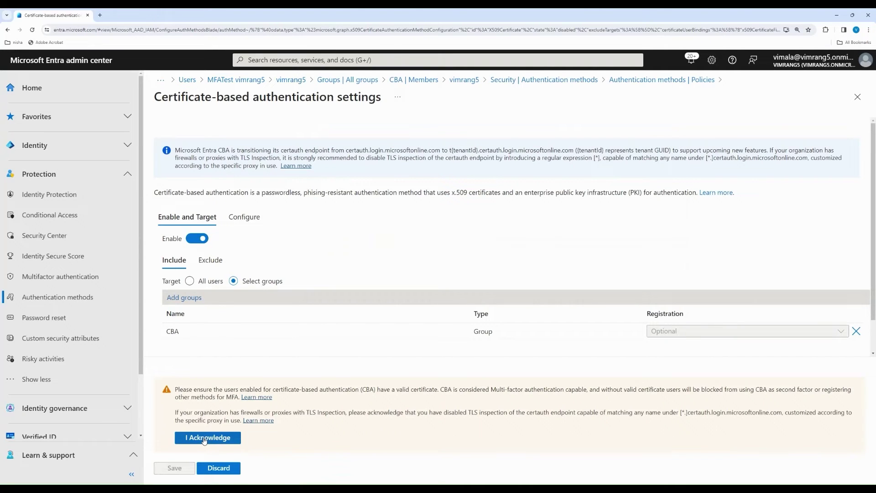
pyautogui.click(205, 438)
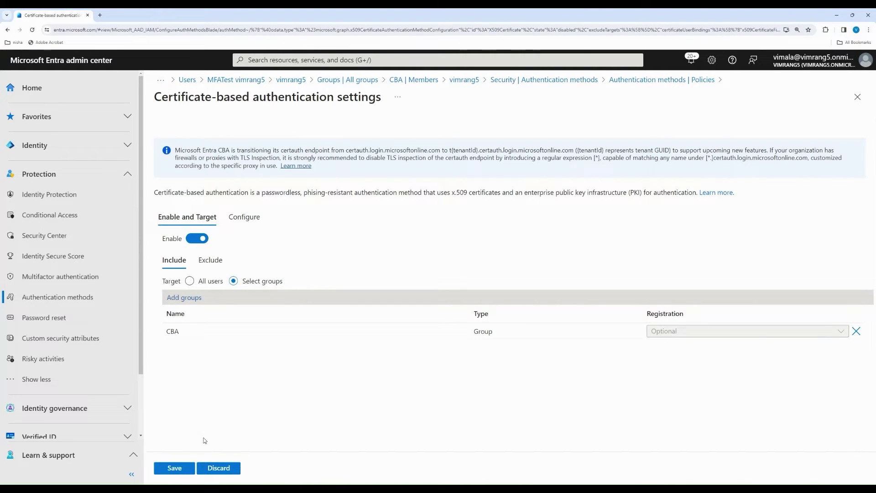
pyautogui.click(250, 224)
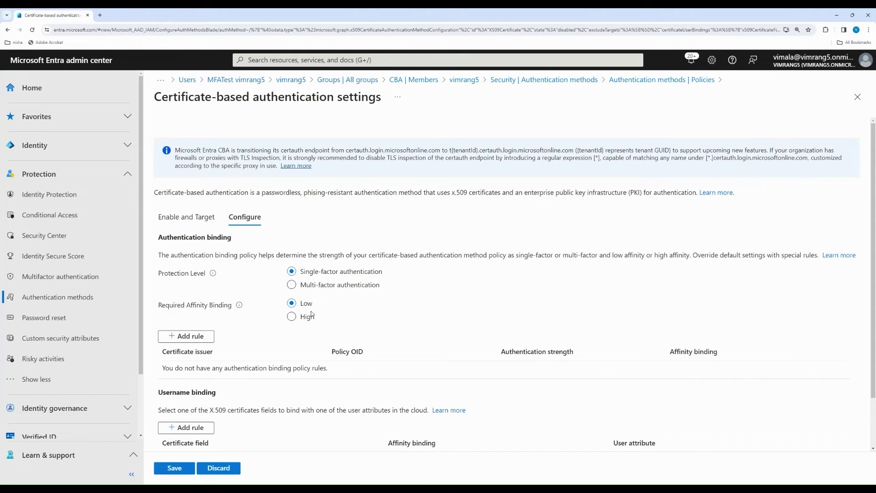
# - Start a new rule under Authentication binding on the Configure tab
pyautogui.click(190, 337)
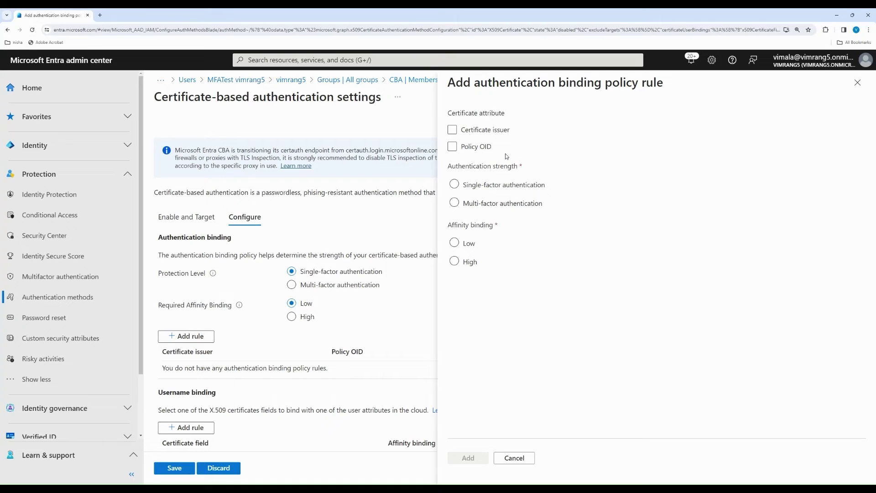
# - Add a binding rule giving policy OID 1.2.3.4 multi-factor strength and high affinity
pyautogui.click(490, 151)
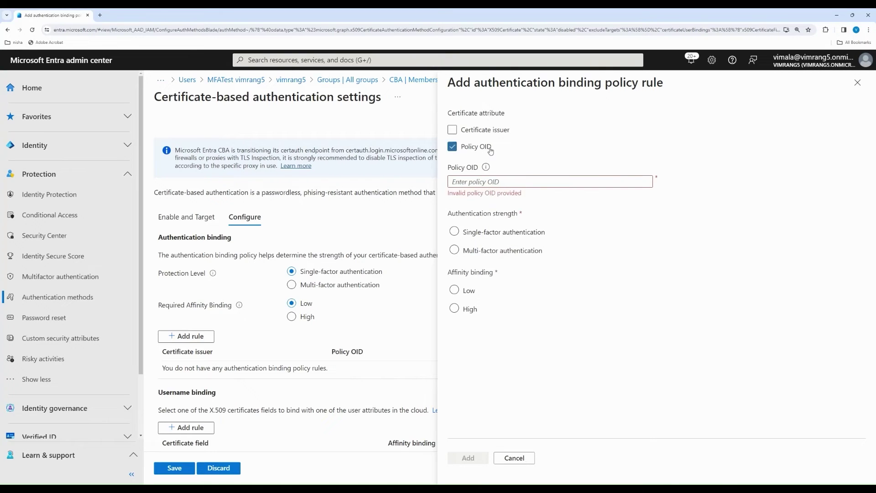
pyautogui.click(494, 181)
pyautogui.write('1.2.3.4')
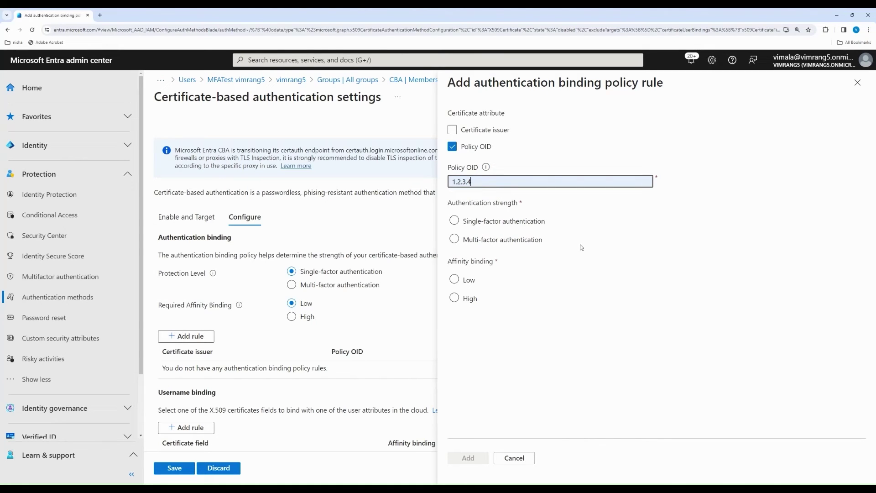
pyautogui.click(536, 240)
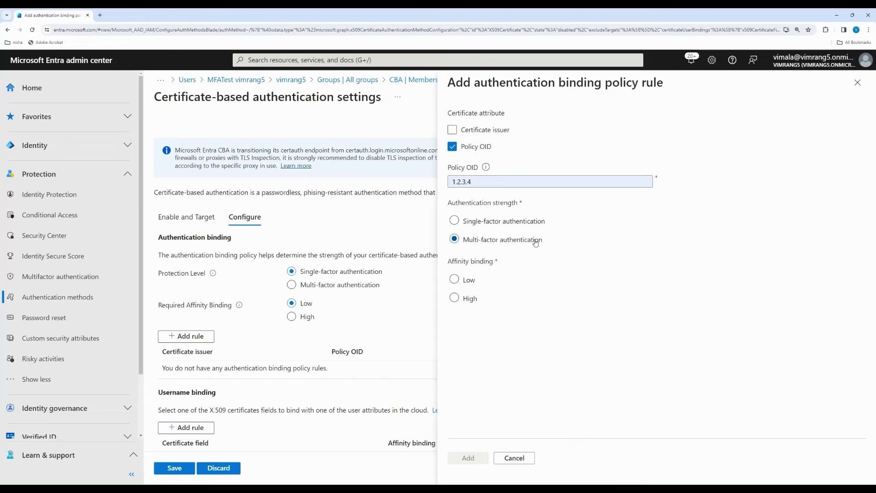
pyautogui.click(471, 301)
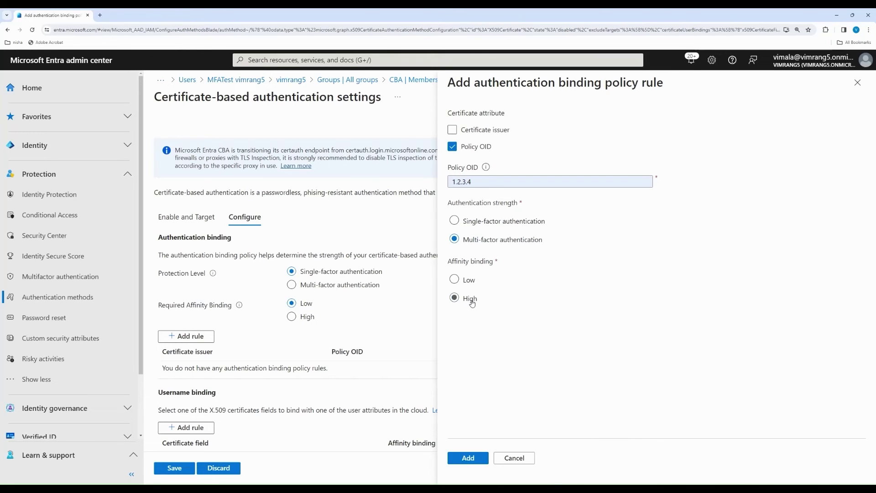
pyautogui.click(469, 461)
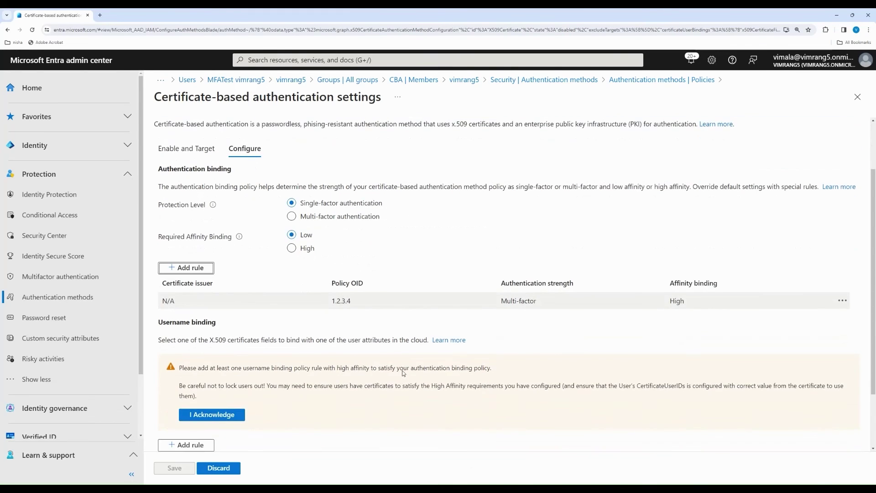
# - Add a username binding rule on the SKI certificate field and save the CBA policy
pyautogui.scroll(-2, 403, 371)
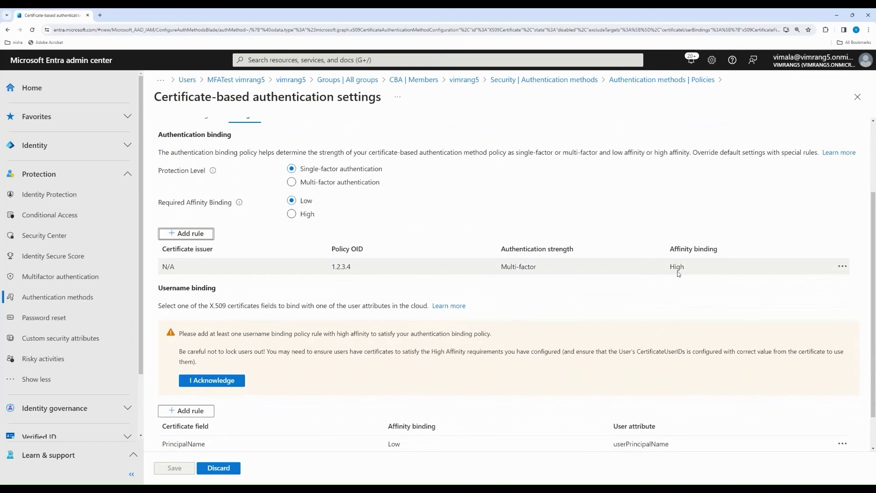
pyautogui.scroll(-1, 542, 324)
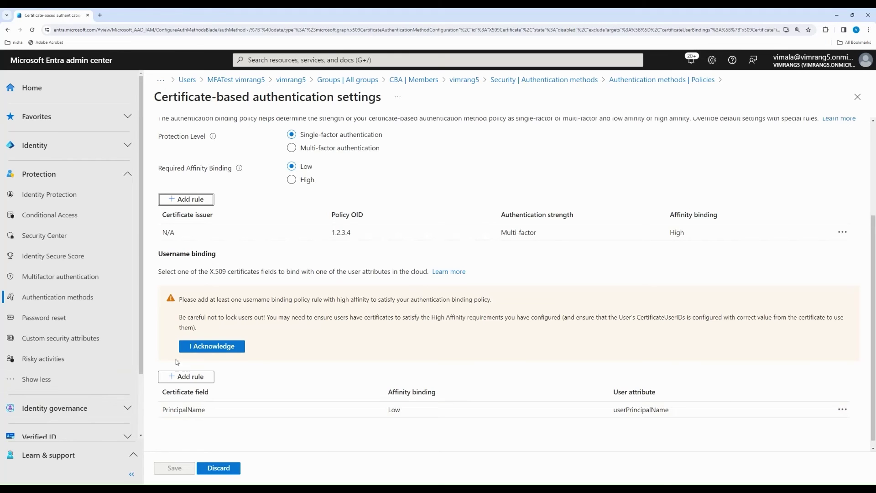
pyautogui.click(185, 376)
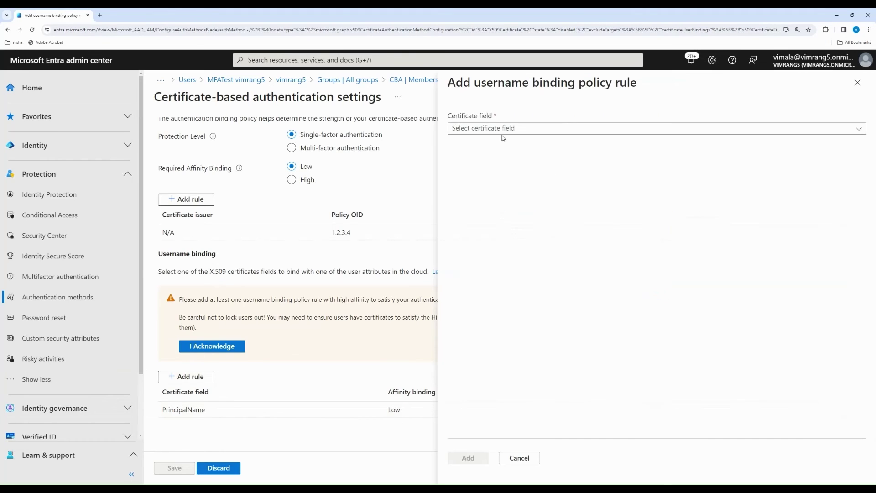
pyautogui.click(502, 128)
pyautogui.click(472, 185)
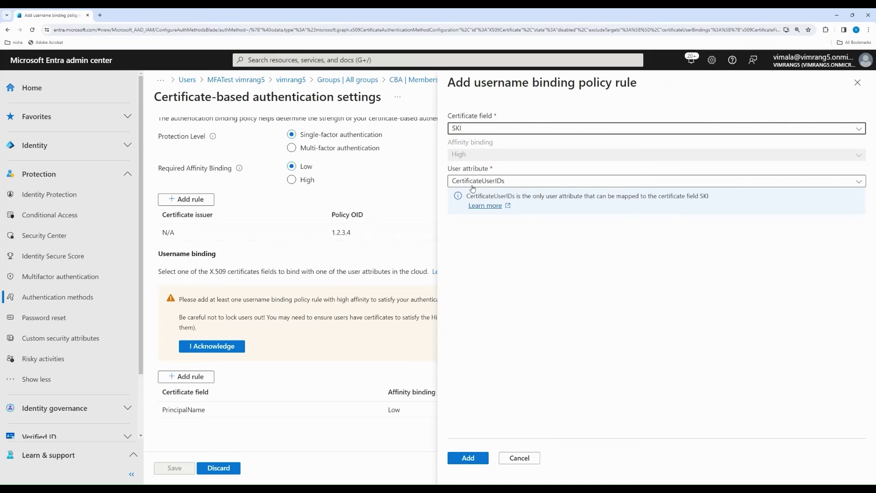
pyautogui.click(468, 457)
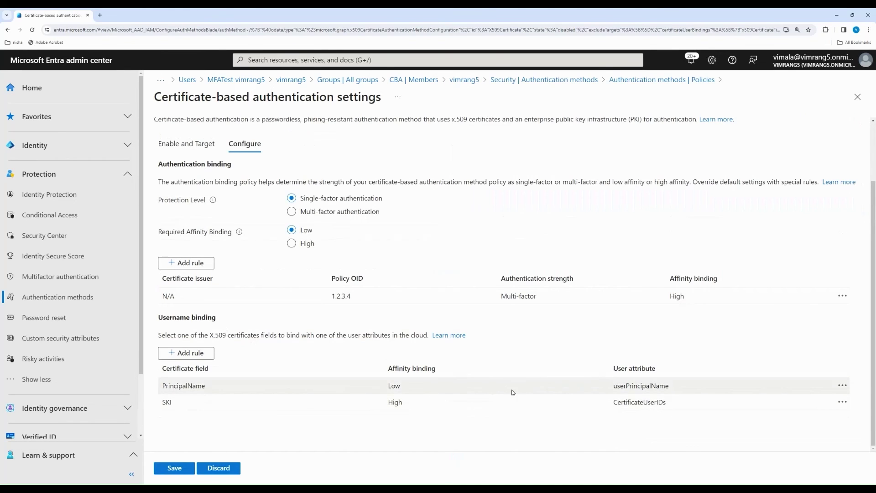
pyautogui.click(173, 468)
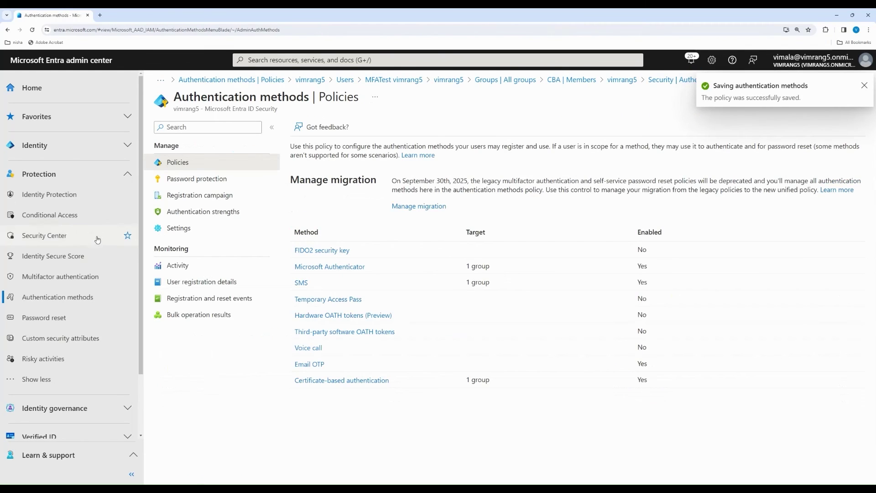
# - Open the MFA test user's profile from Identity > Users > All users
pyautogui.click(127, 145)
pyautogui.click(128, 187)
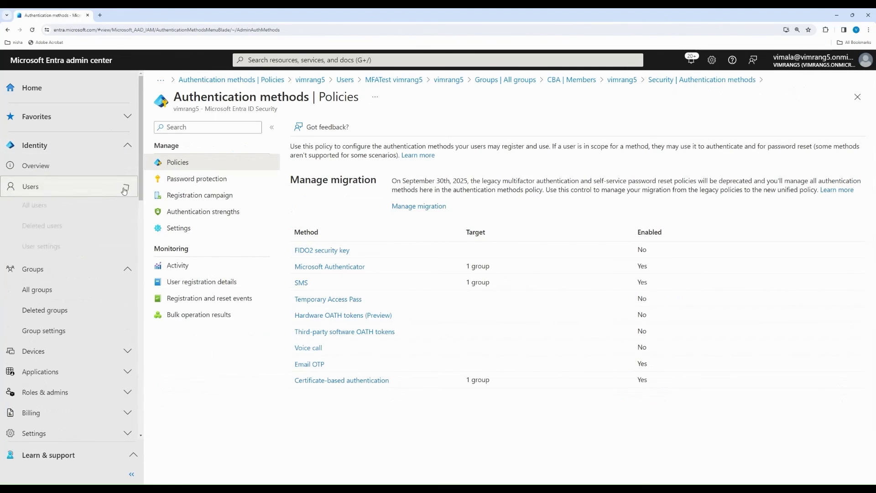
pyautogui.click(32, 207)
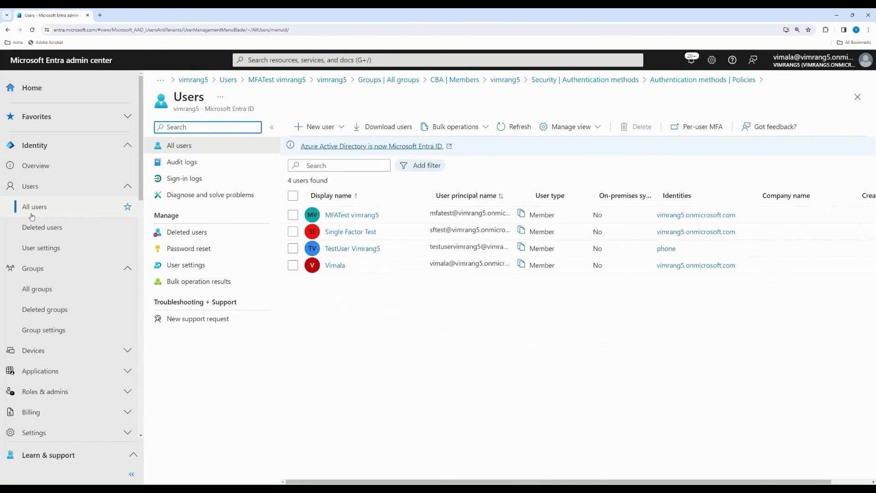
pyautogui.click(343, 215)
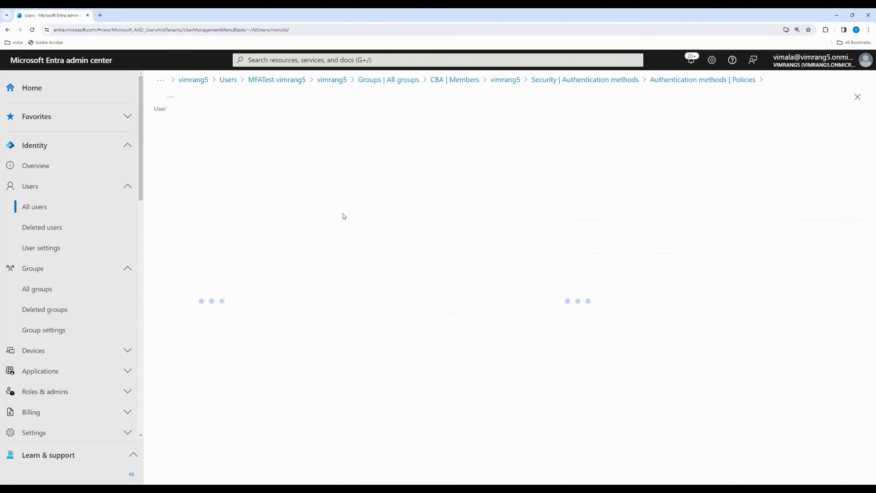
# - Add the user's X509 SKI certificate user ID and save the properties
pyautogui.click(325, 129)
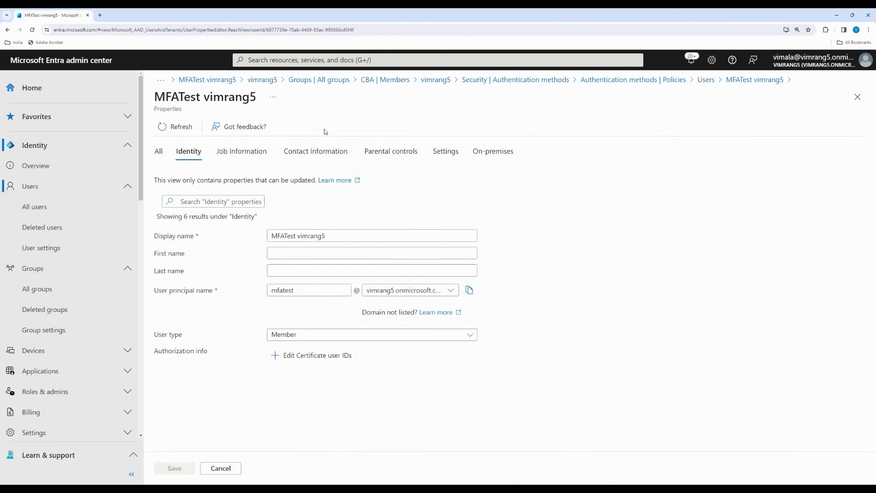
pyautogui.click(341, 355)
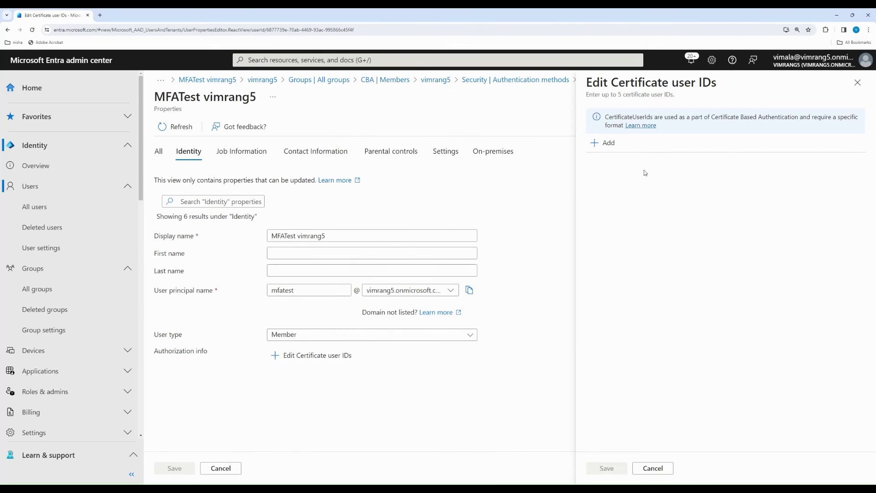
pyautogui.click(607, 145)
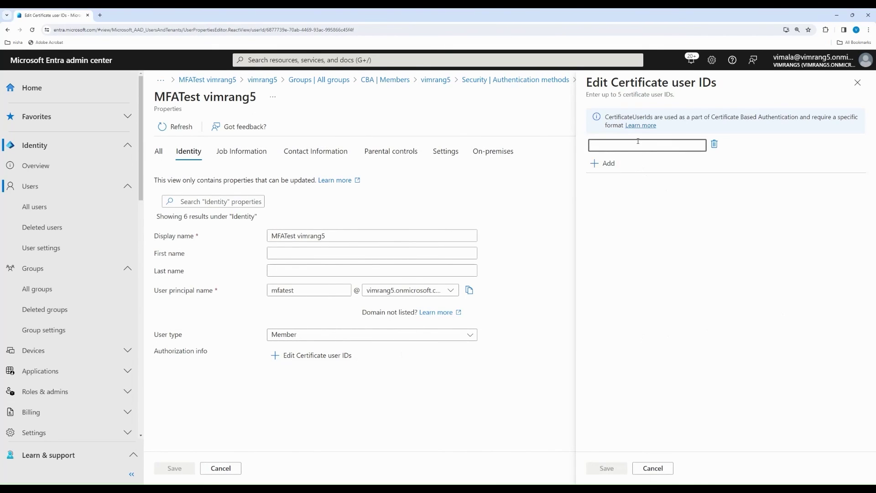
pyautogui.write('2ac2f73a31bfd0ce672431e89126a1f2')
pyautogui.press('Home')
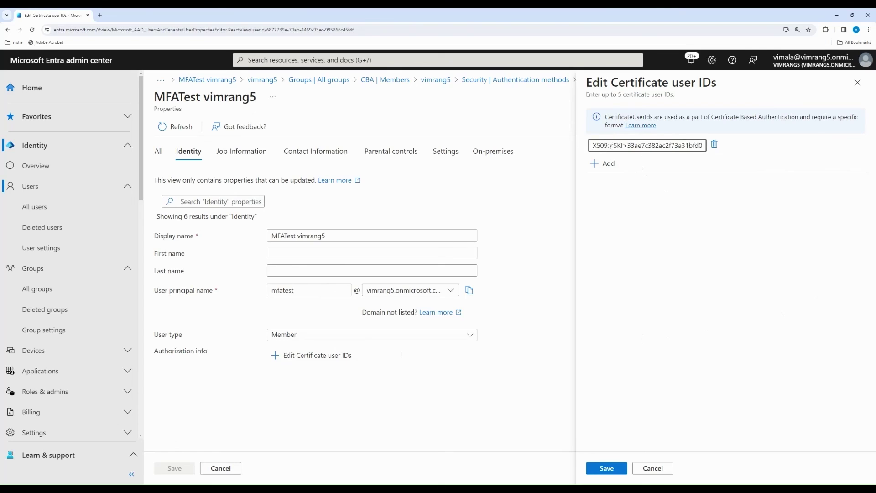
pyautogui.click(600, 465)
pyautogui.click(175, 468)
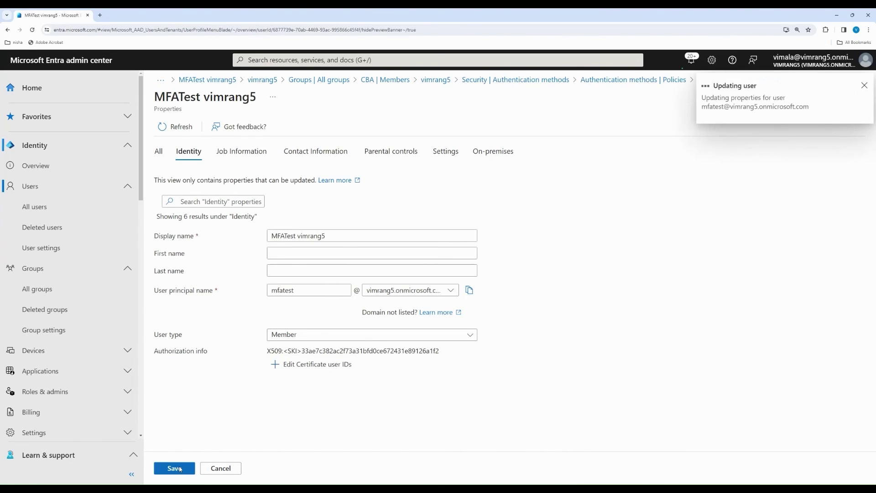